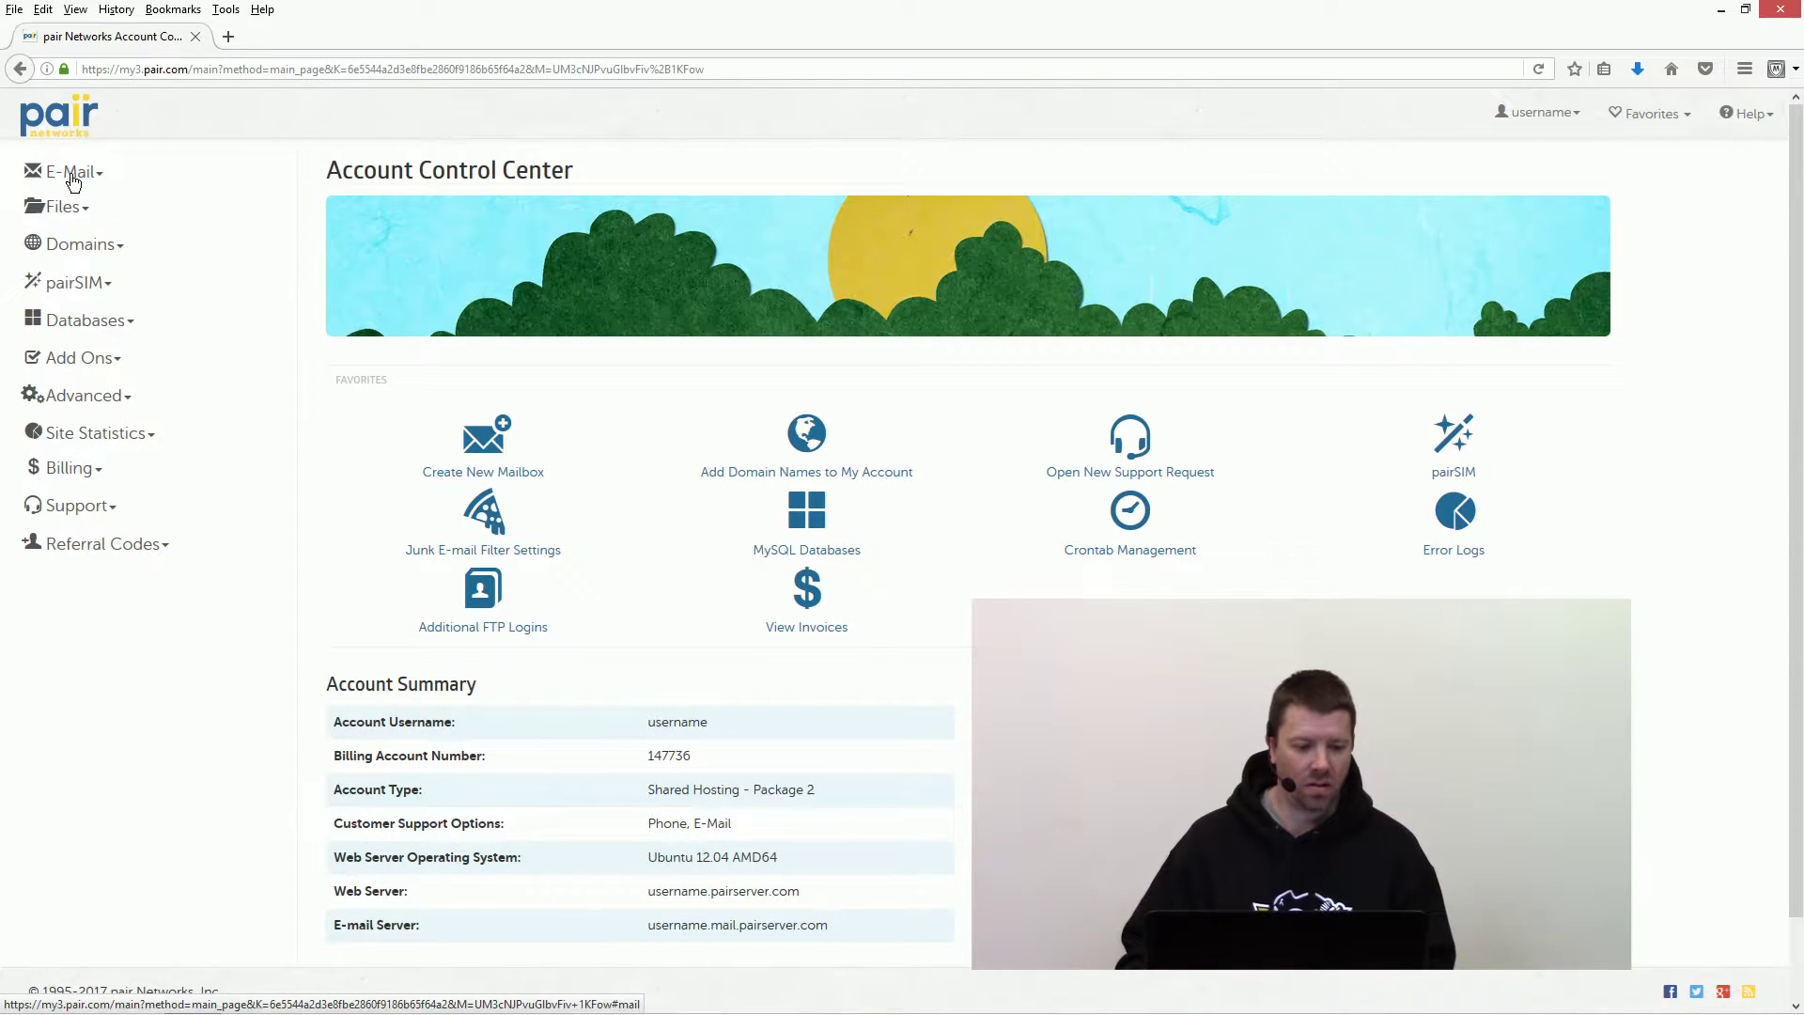
Step: Expand the E-Mail section in the sidebar to reveal its management options
left_click(72, 177)
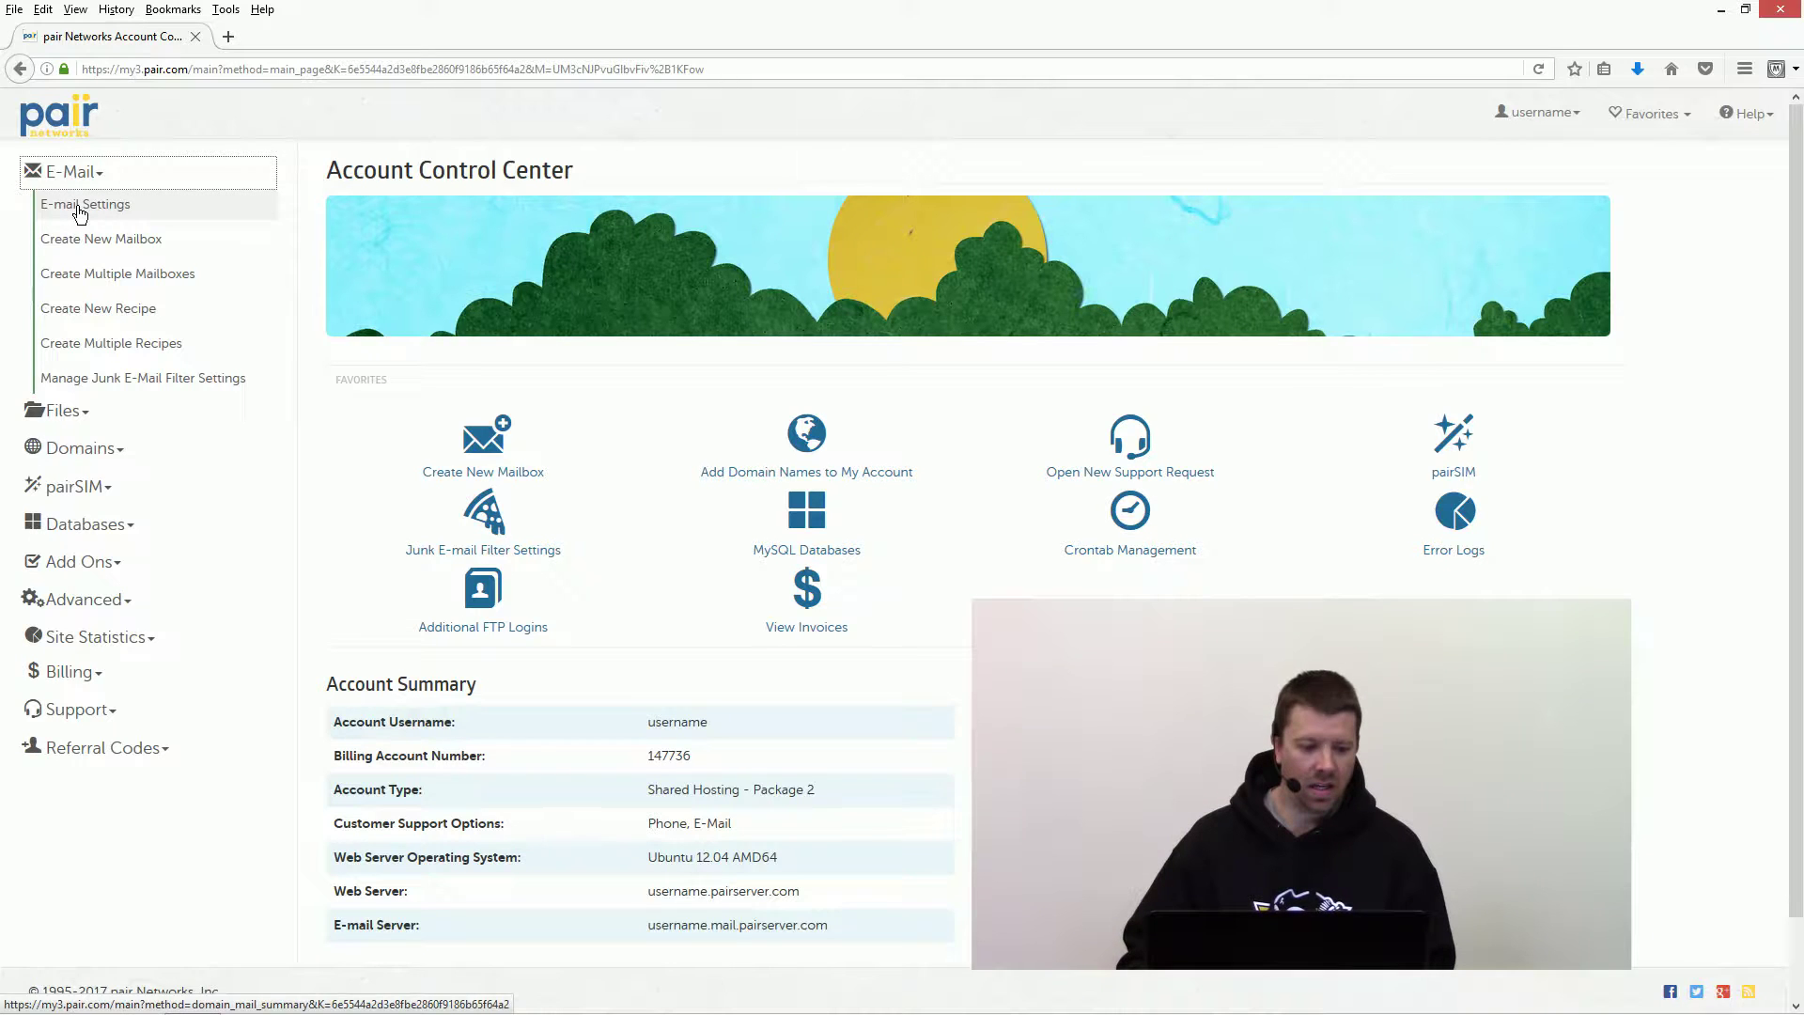
Step: Show the E-mail Settings overview with mailbox usage per domain
left_click(81, 211)
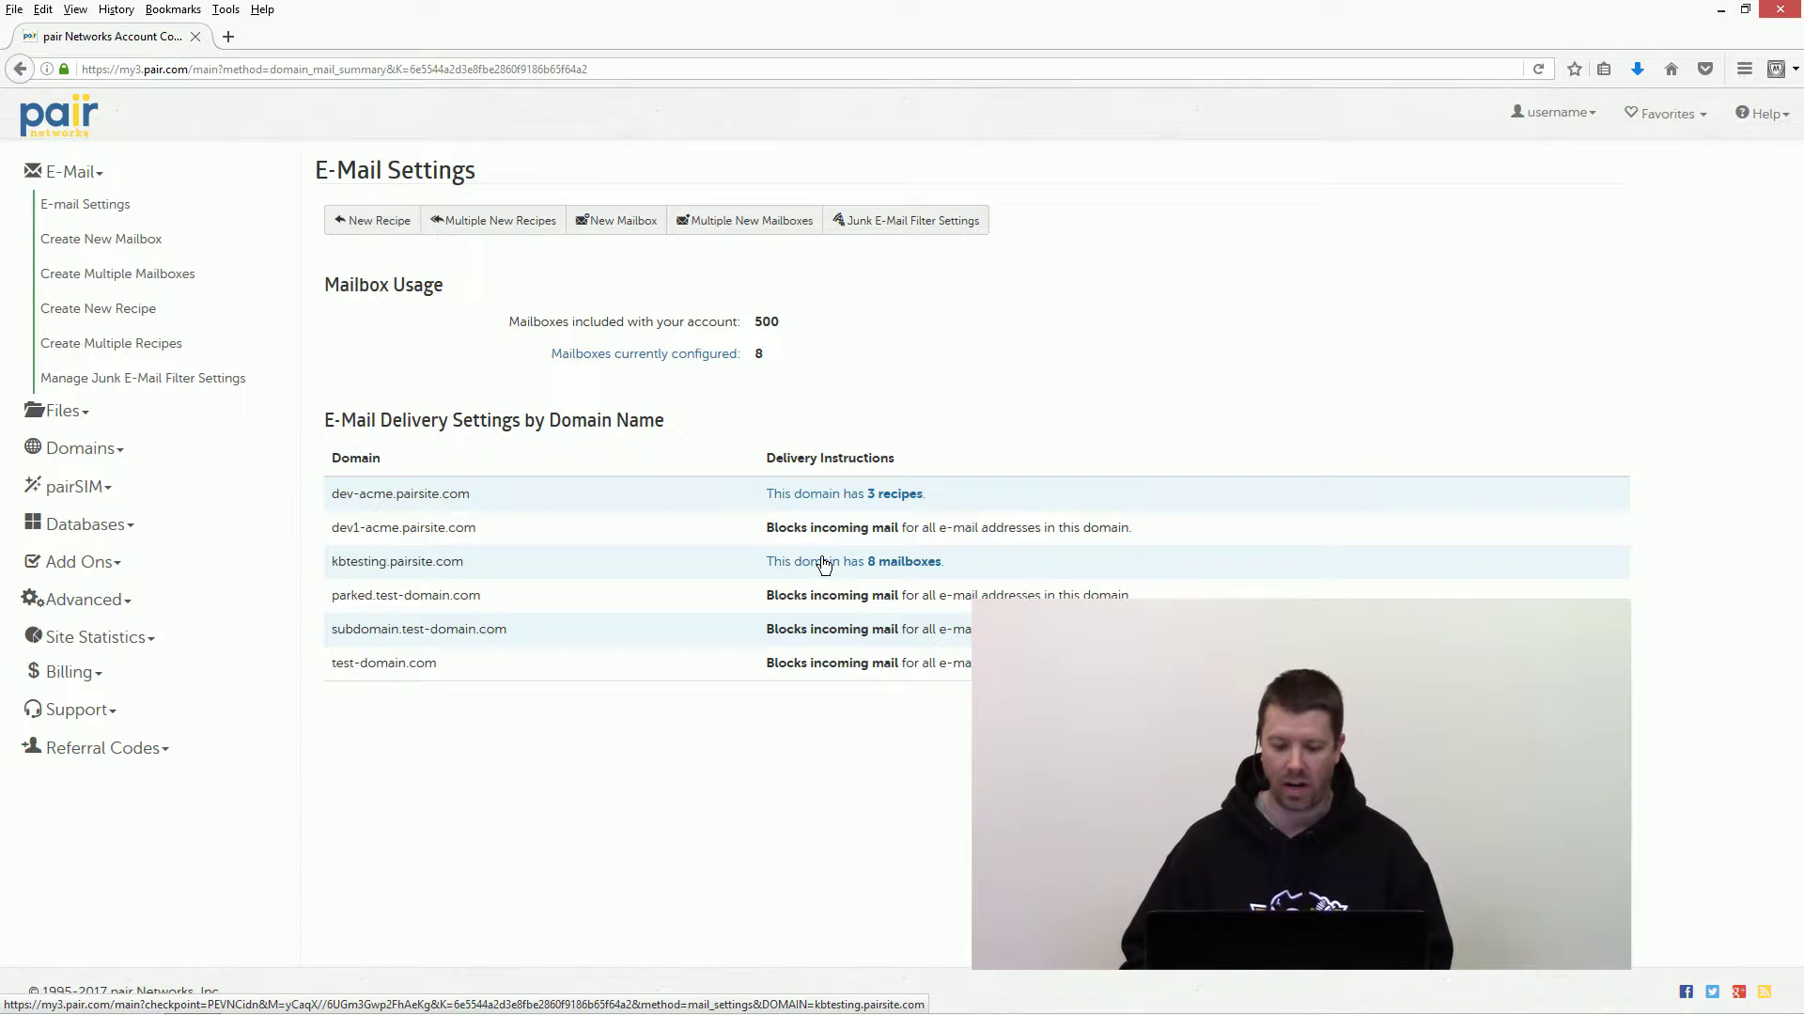
Step: List kbtesting.pairsite.com's eight mailboxes and go to the mymail1 mailbox edit page
left_click(825, 564)
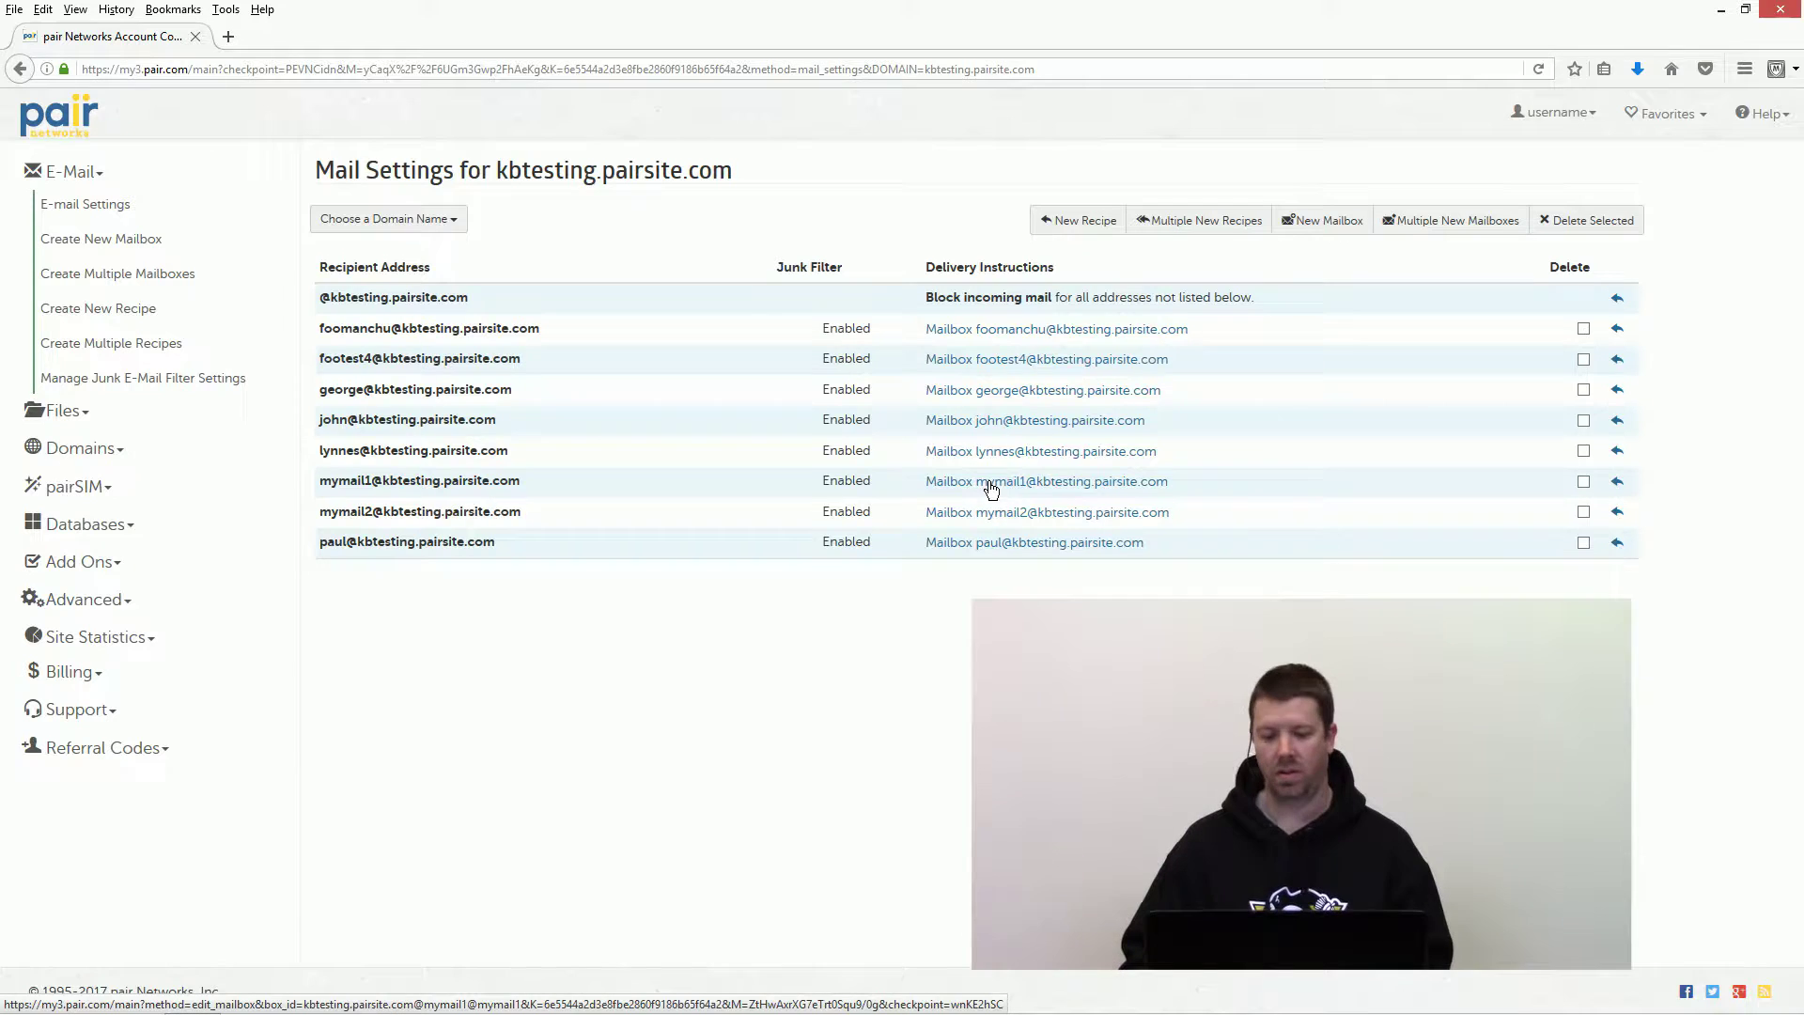
left_click(994, 489)
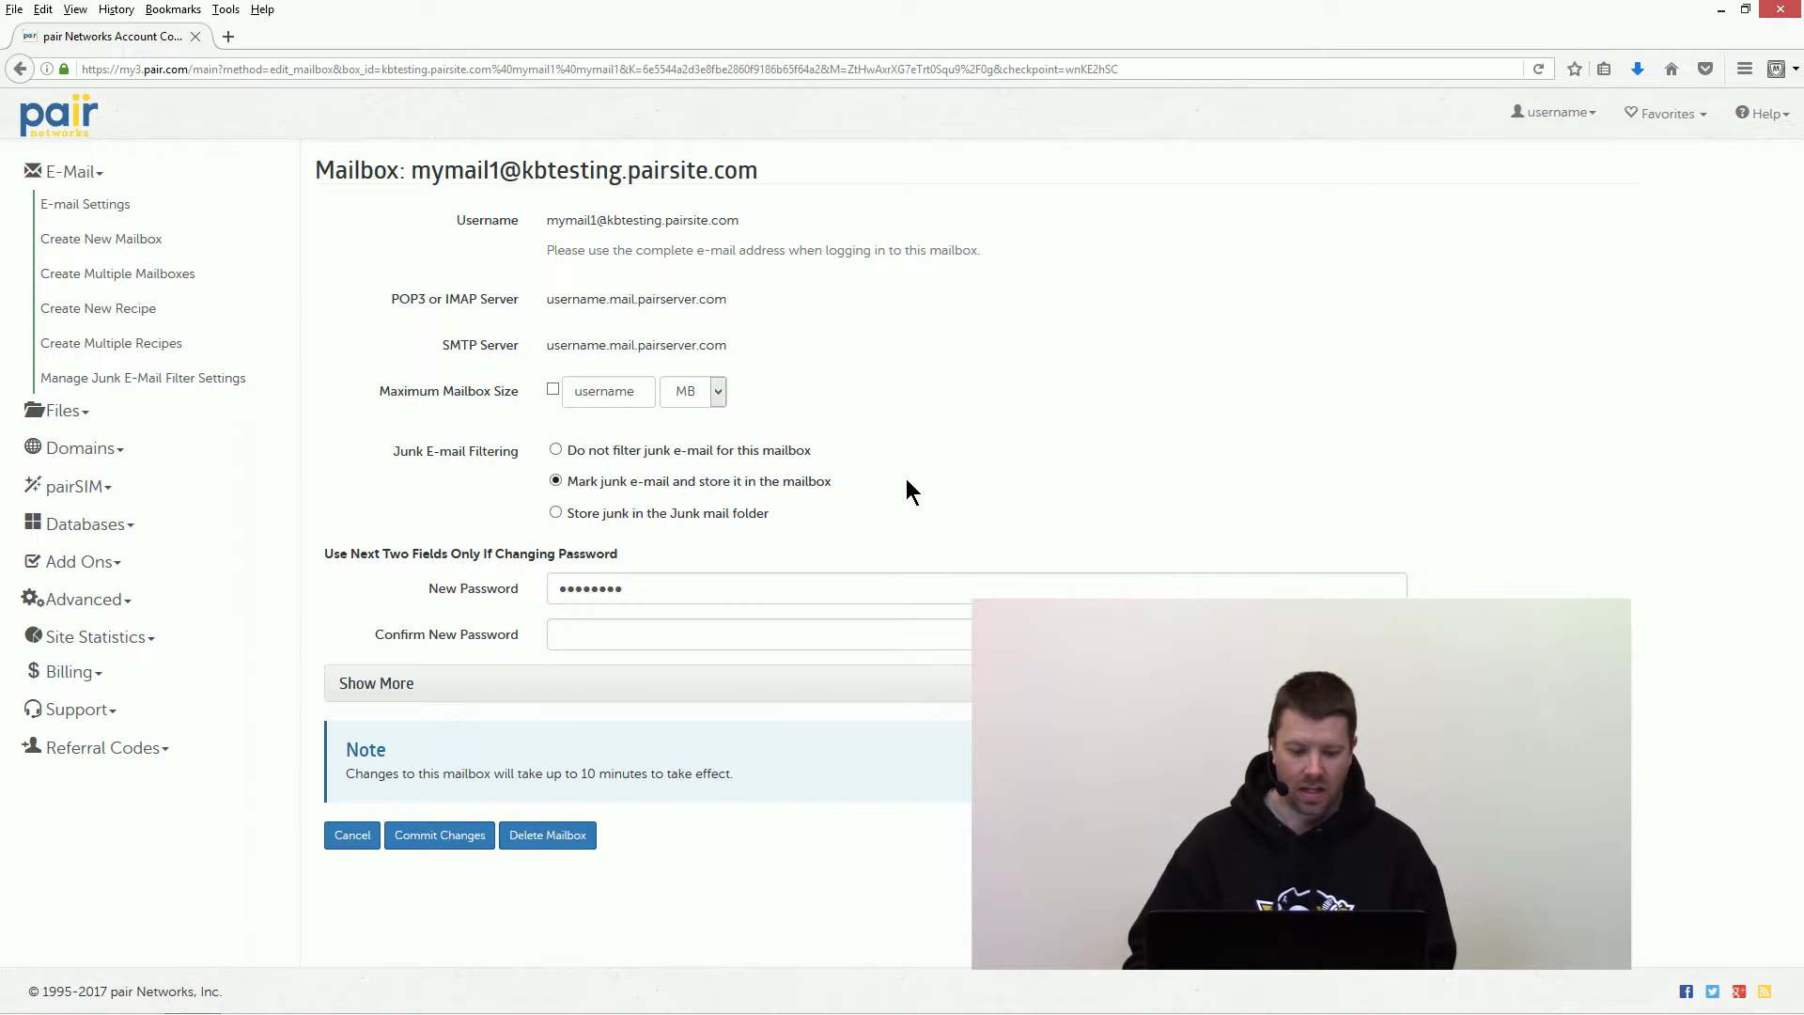
Step: Activate the password fields for mymail1, ending in the New Password field
left_click(637, 633)
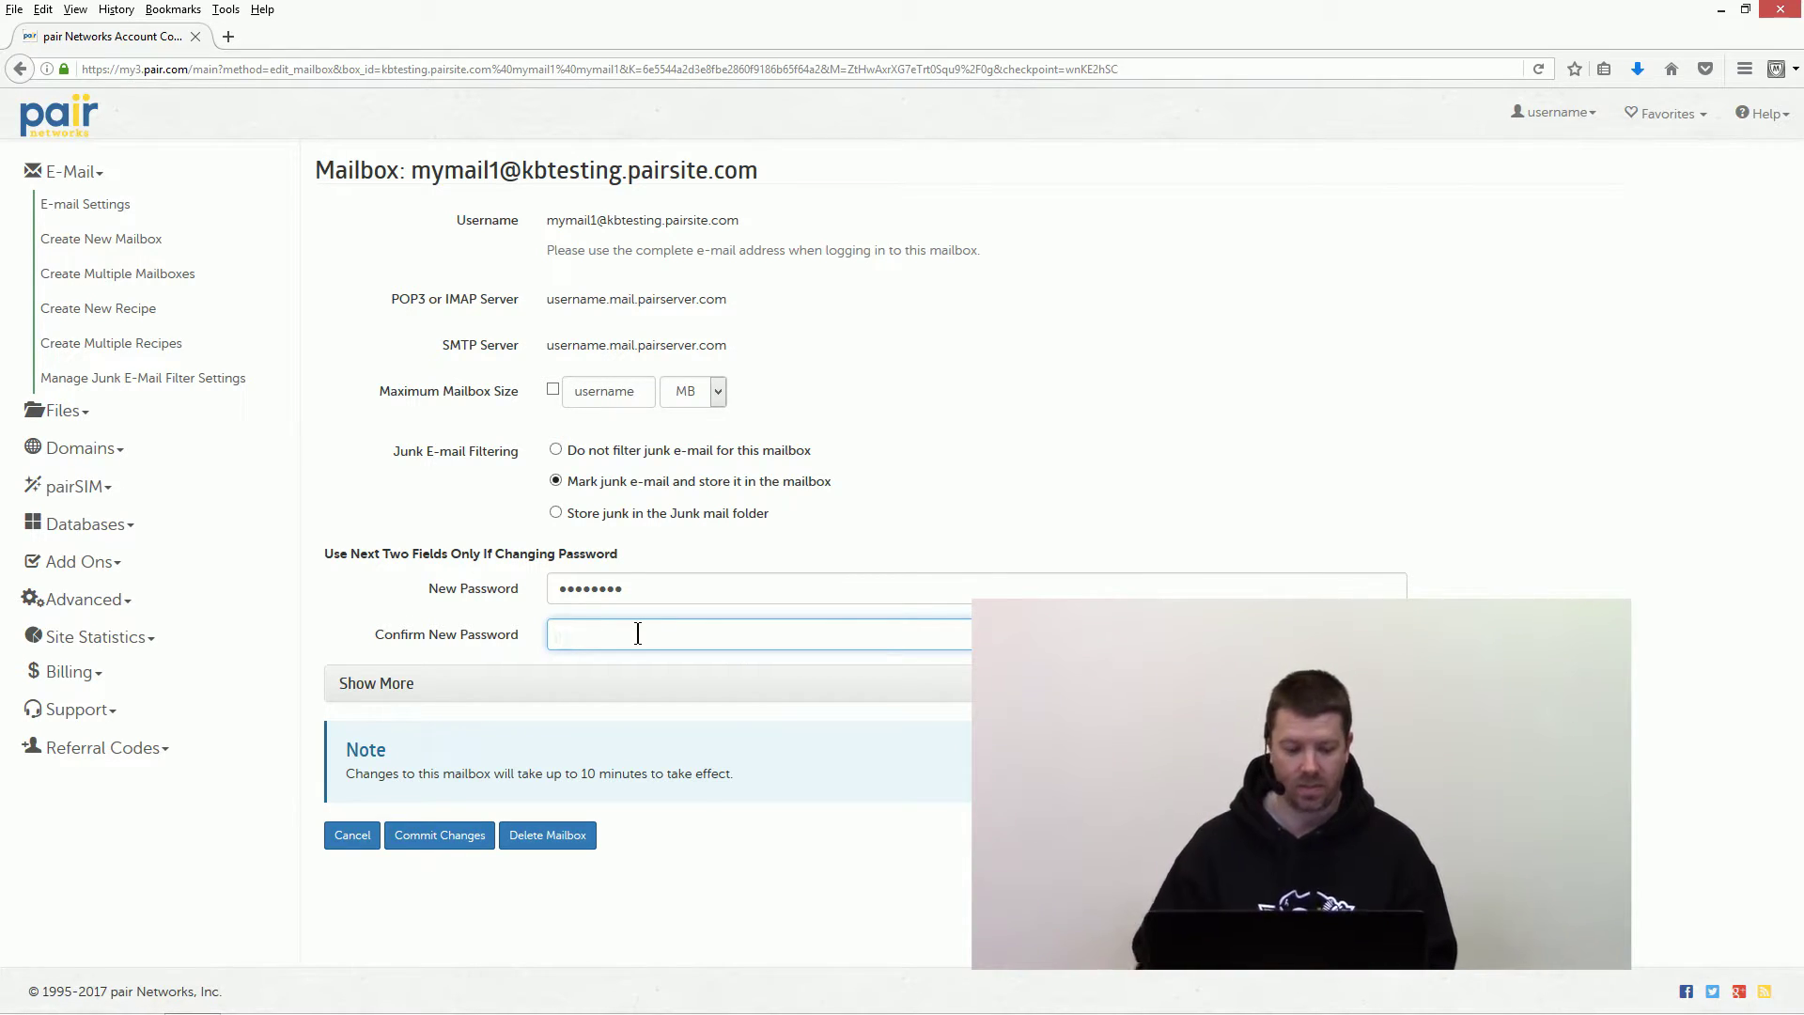
left_click(657, 588)
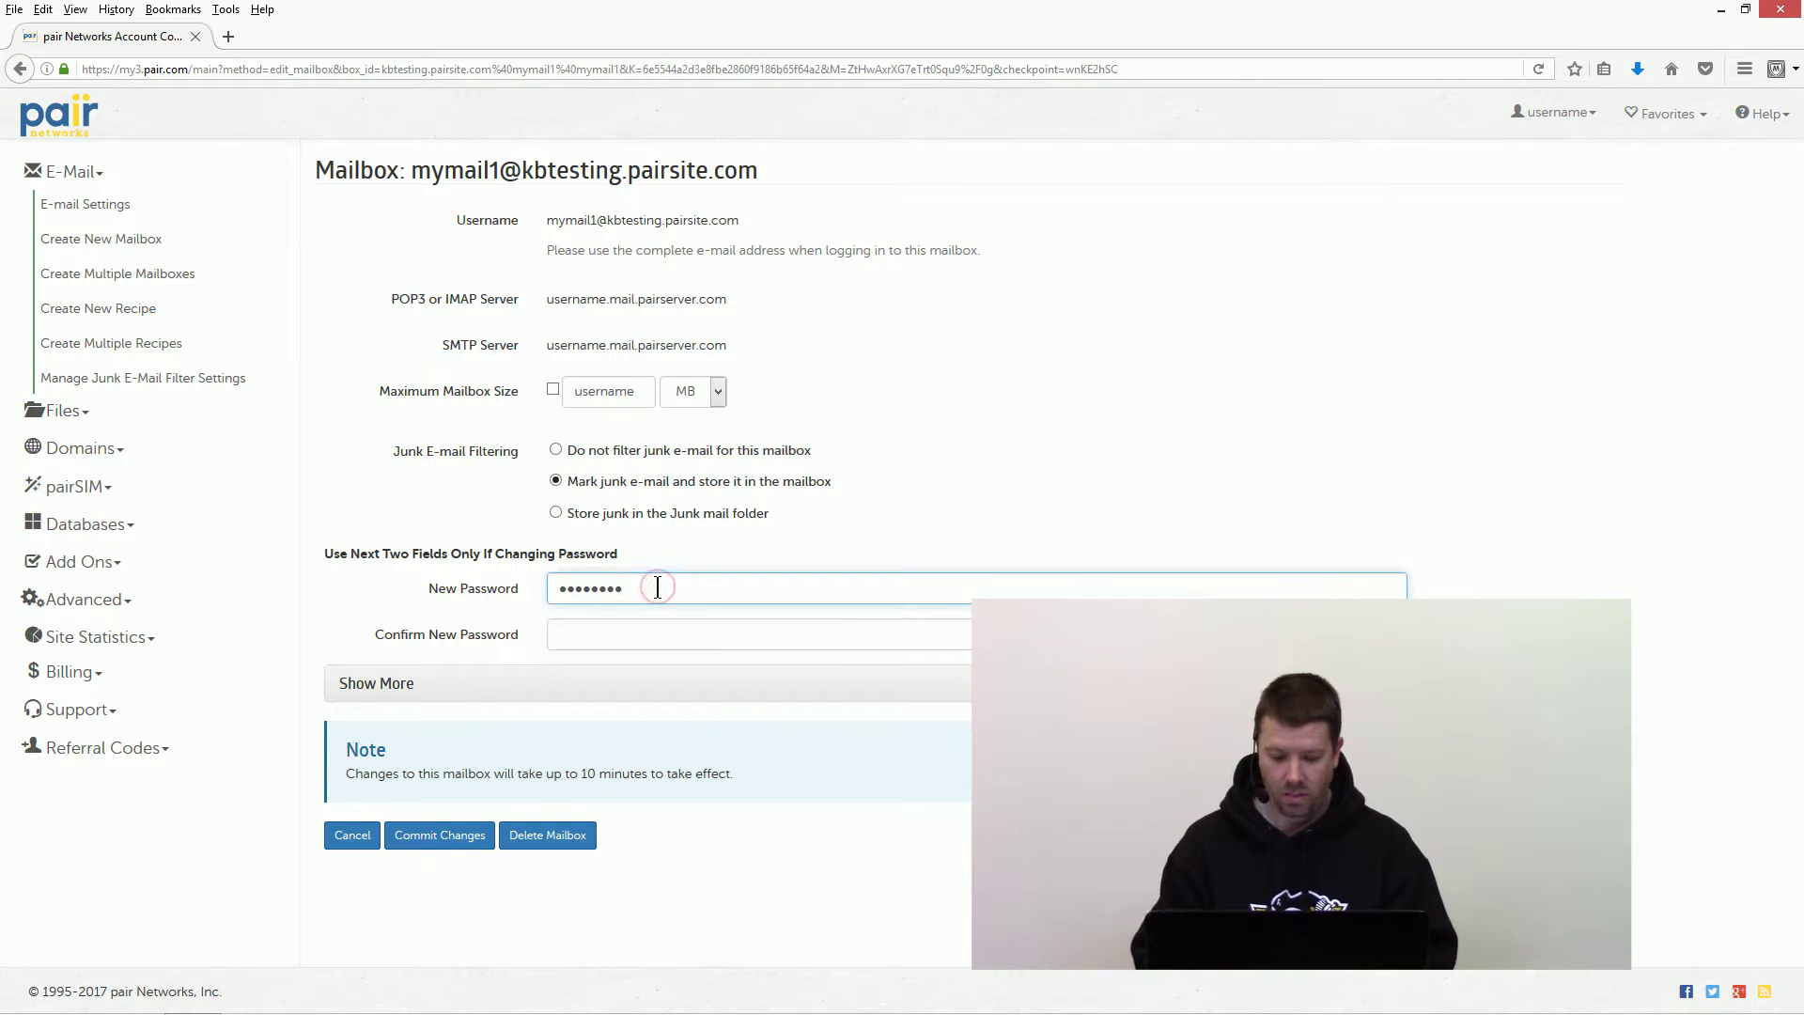
Step: Replace the new password, repeat it as confirmation, and commit the mailbox changes
key("BackSpace")
key("BackSpace")
key("BackSpace")
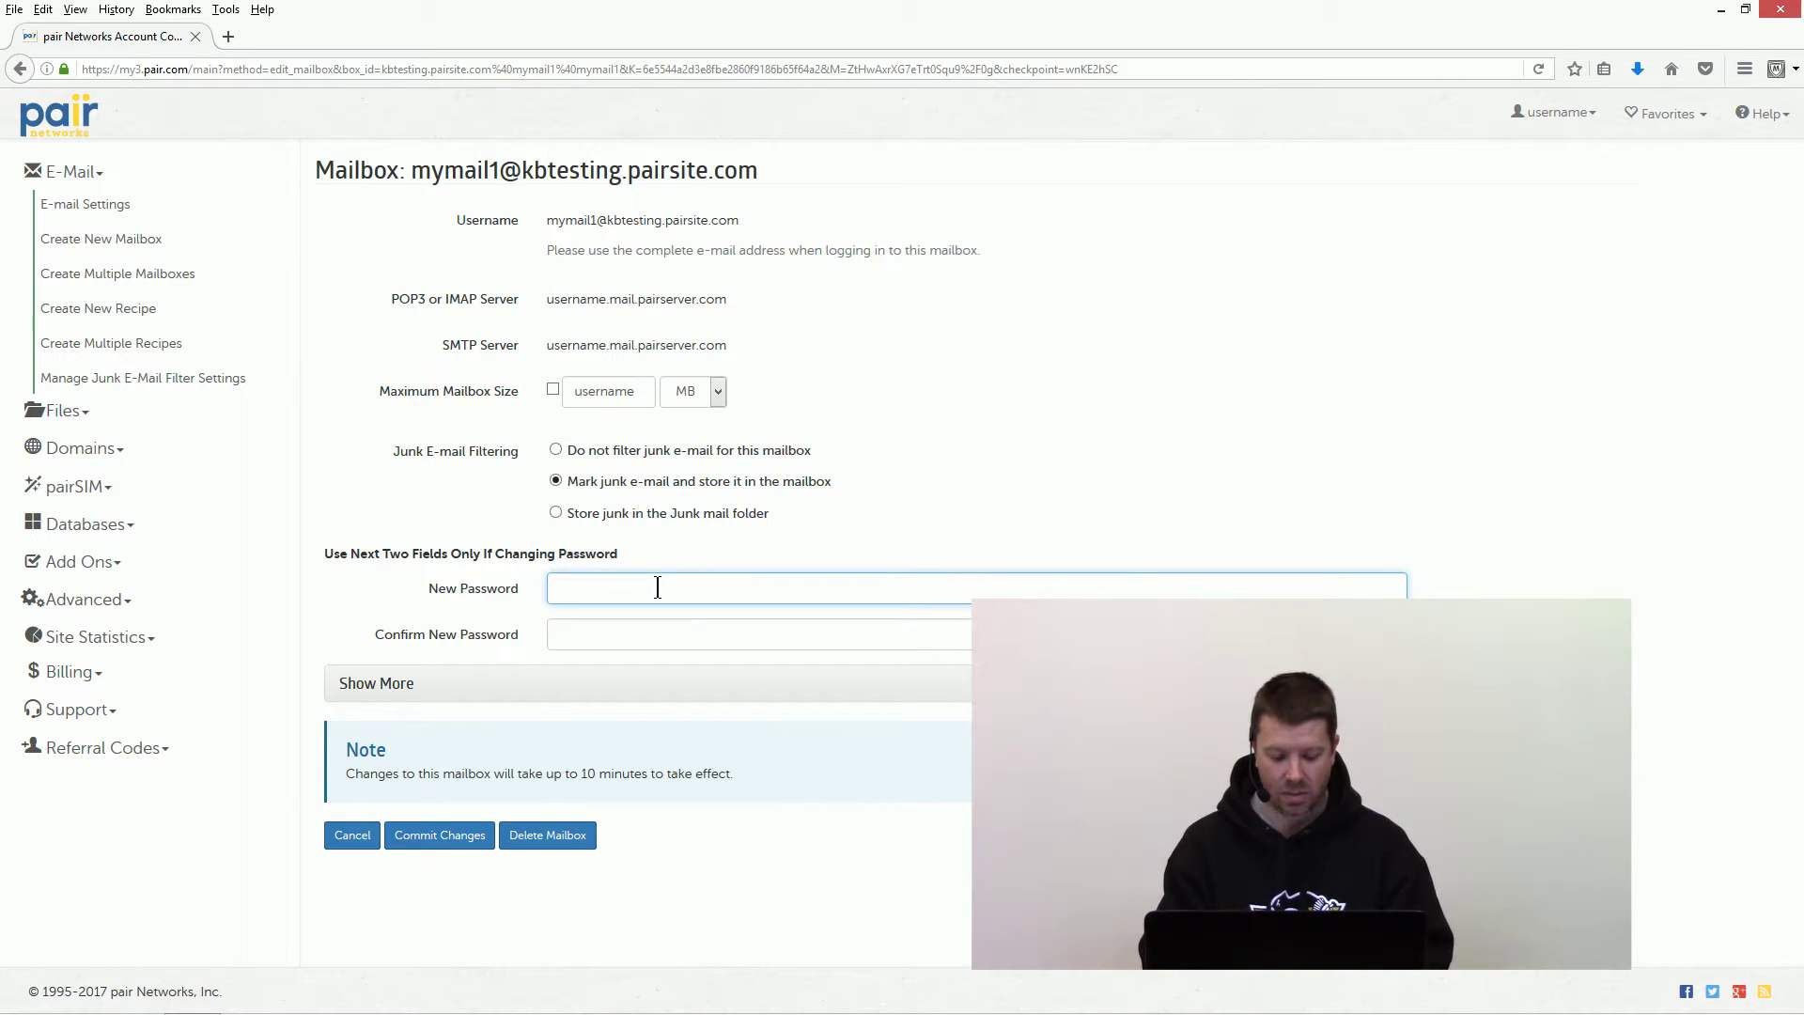
type("********")
key("Tab")
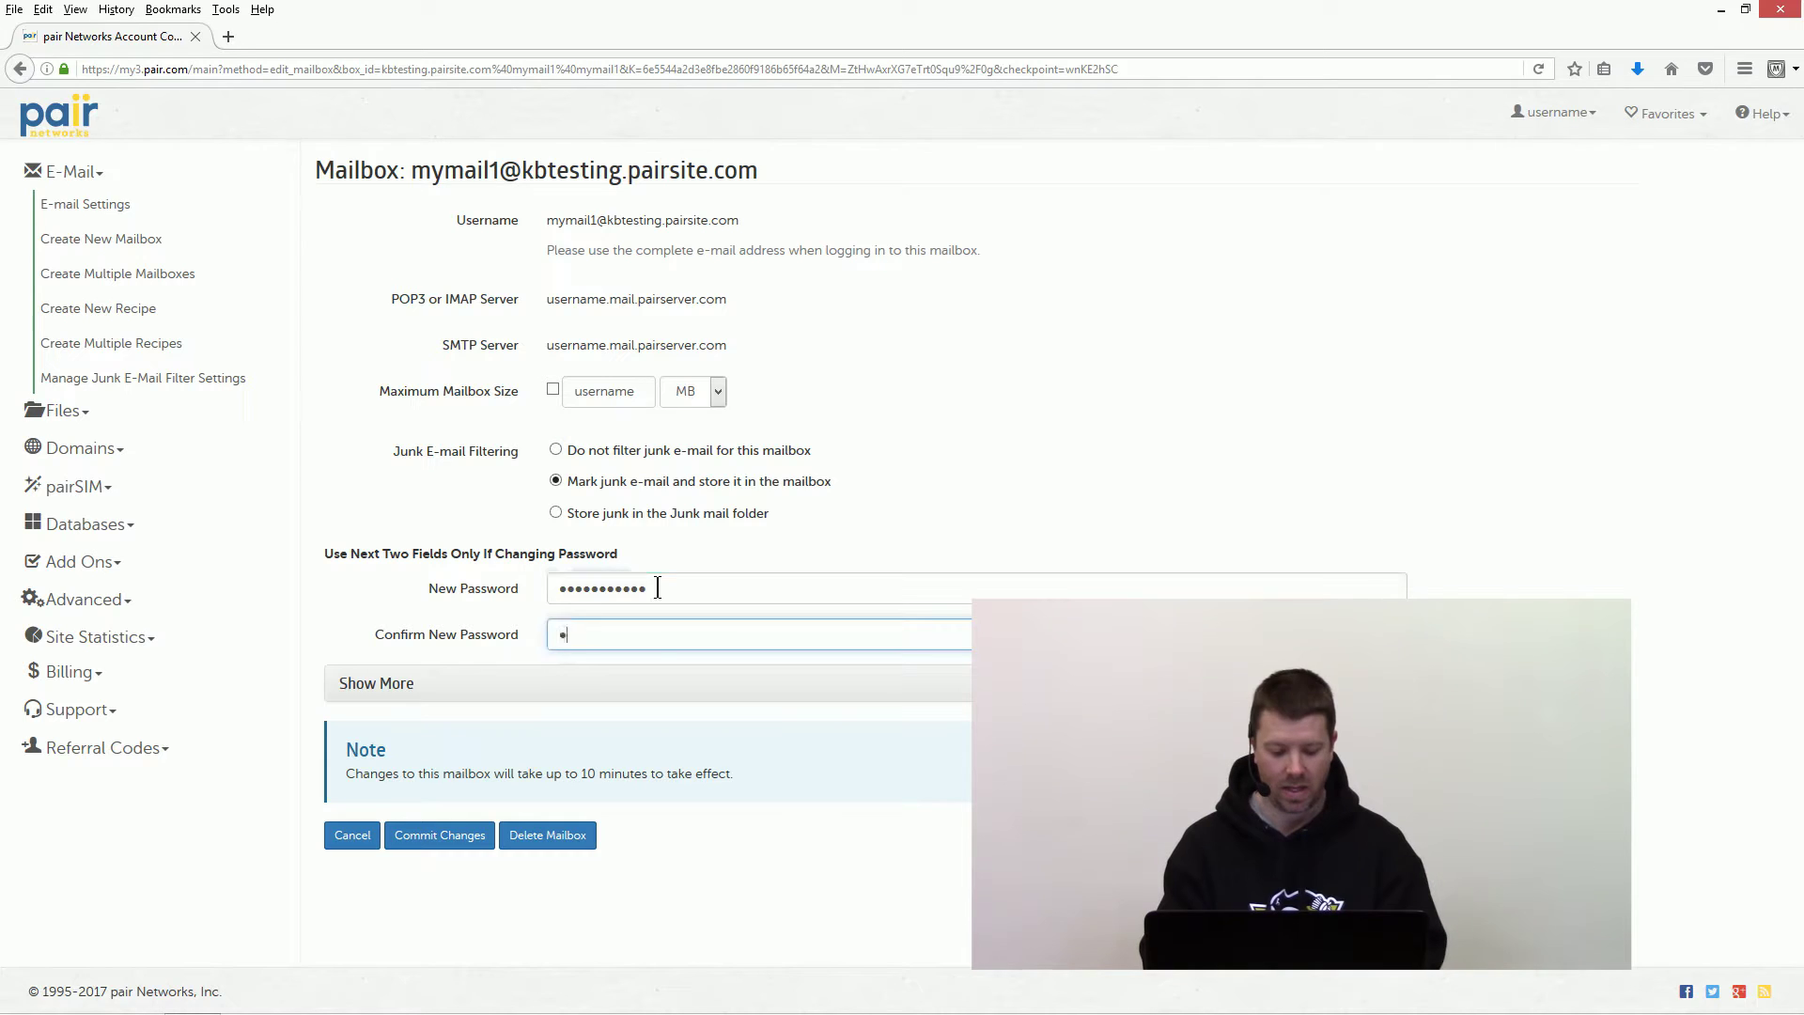
type("**********")
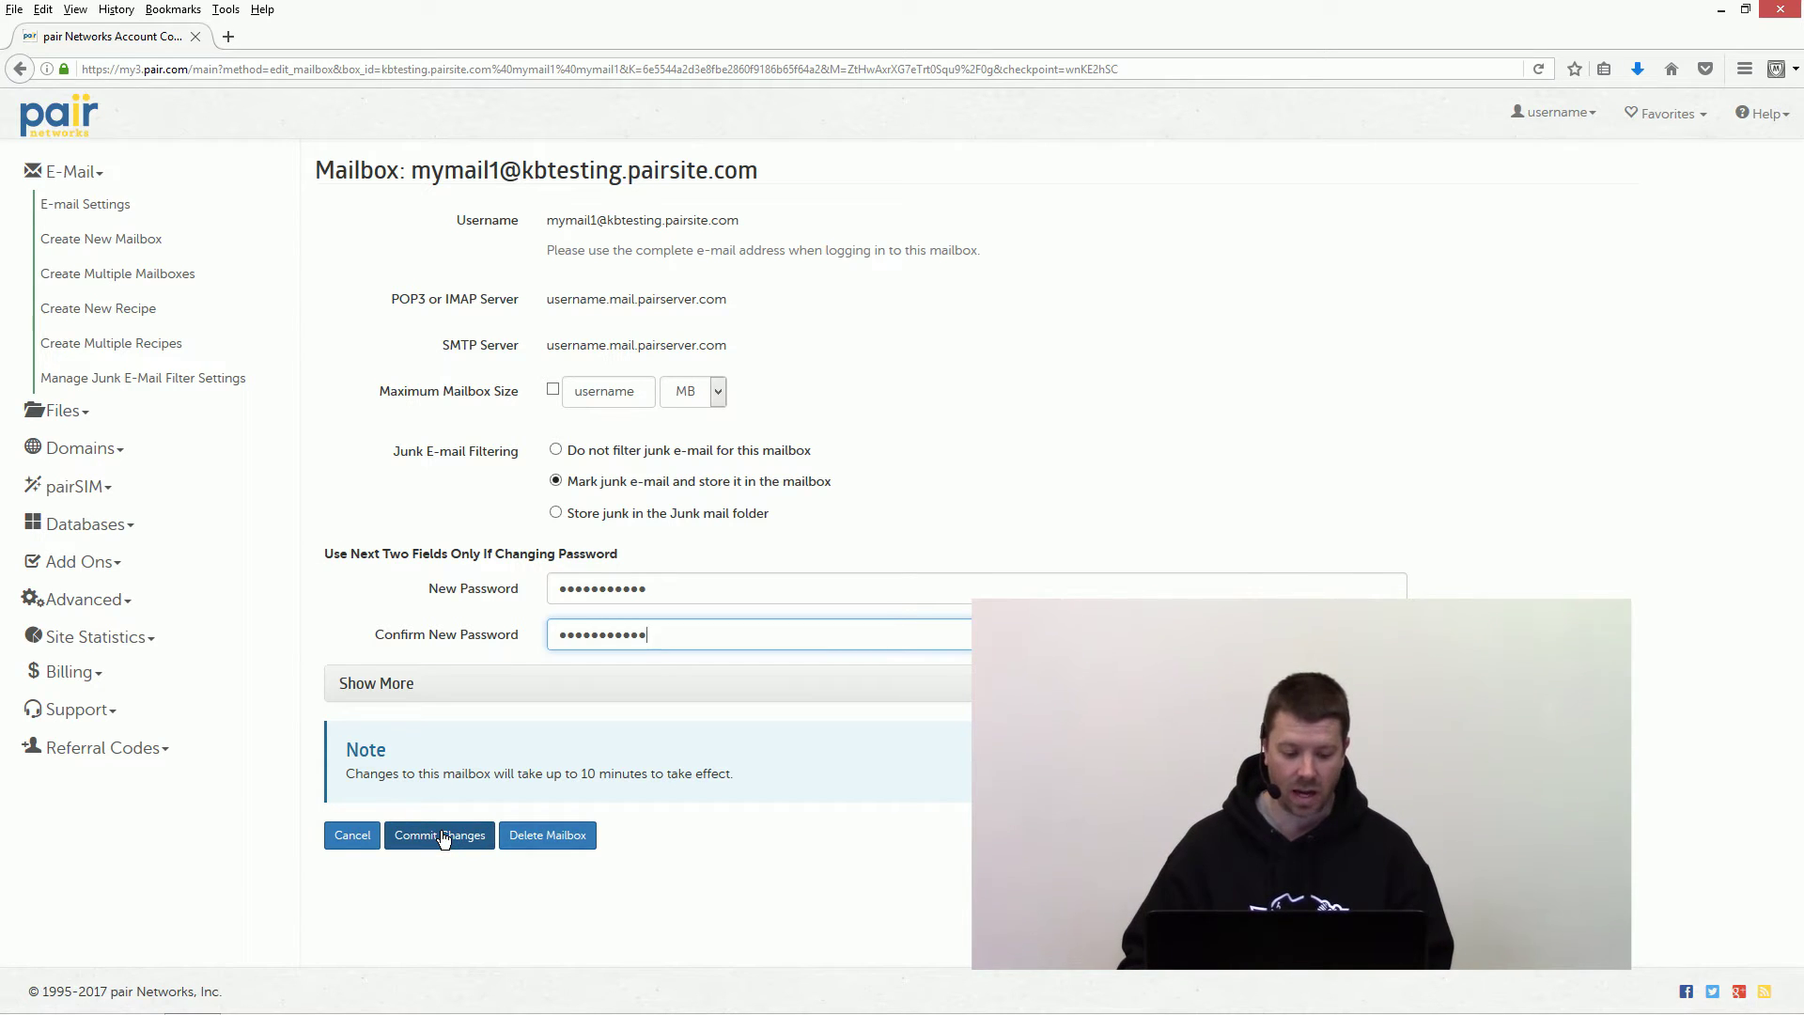
left_click(444, 839)
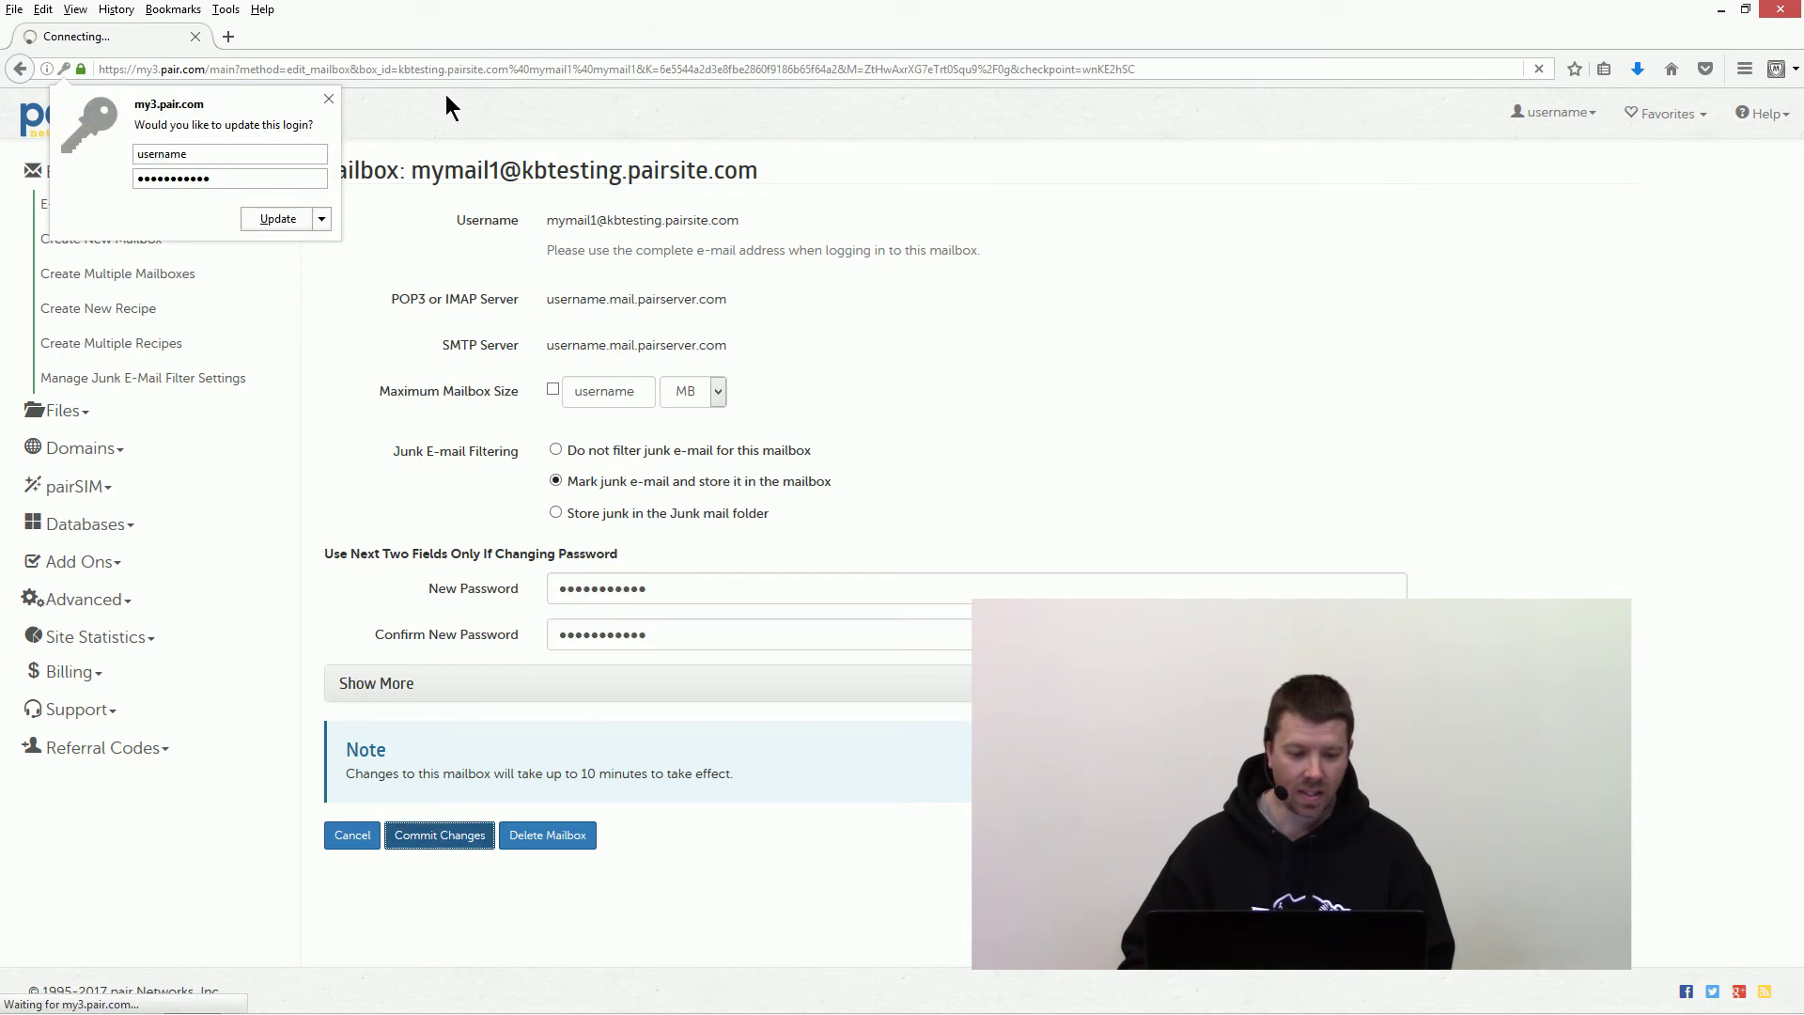
Step: Dismiss Firefox's saved-login prompt, leaving the 'Mailbox Updated' confirmation shown
left_click(328, 98)
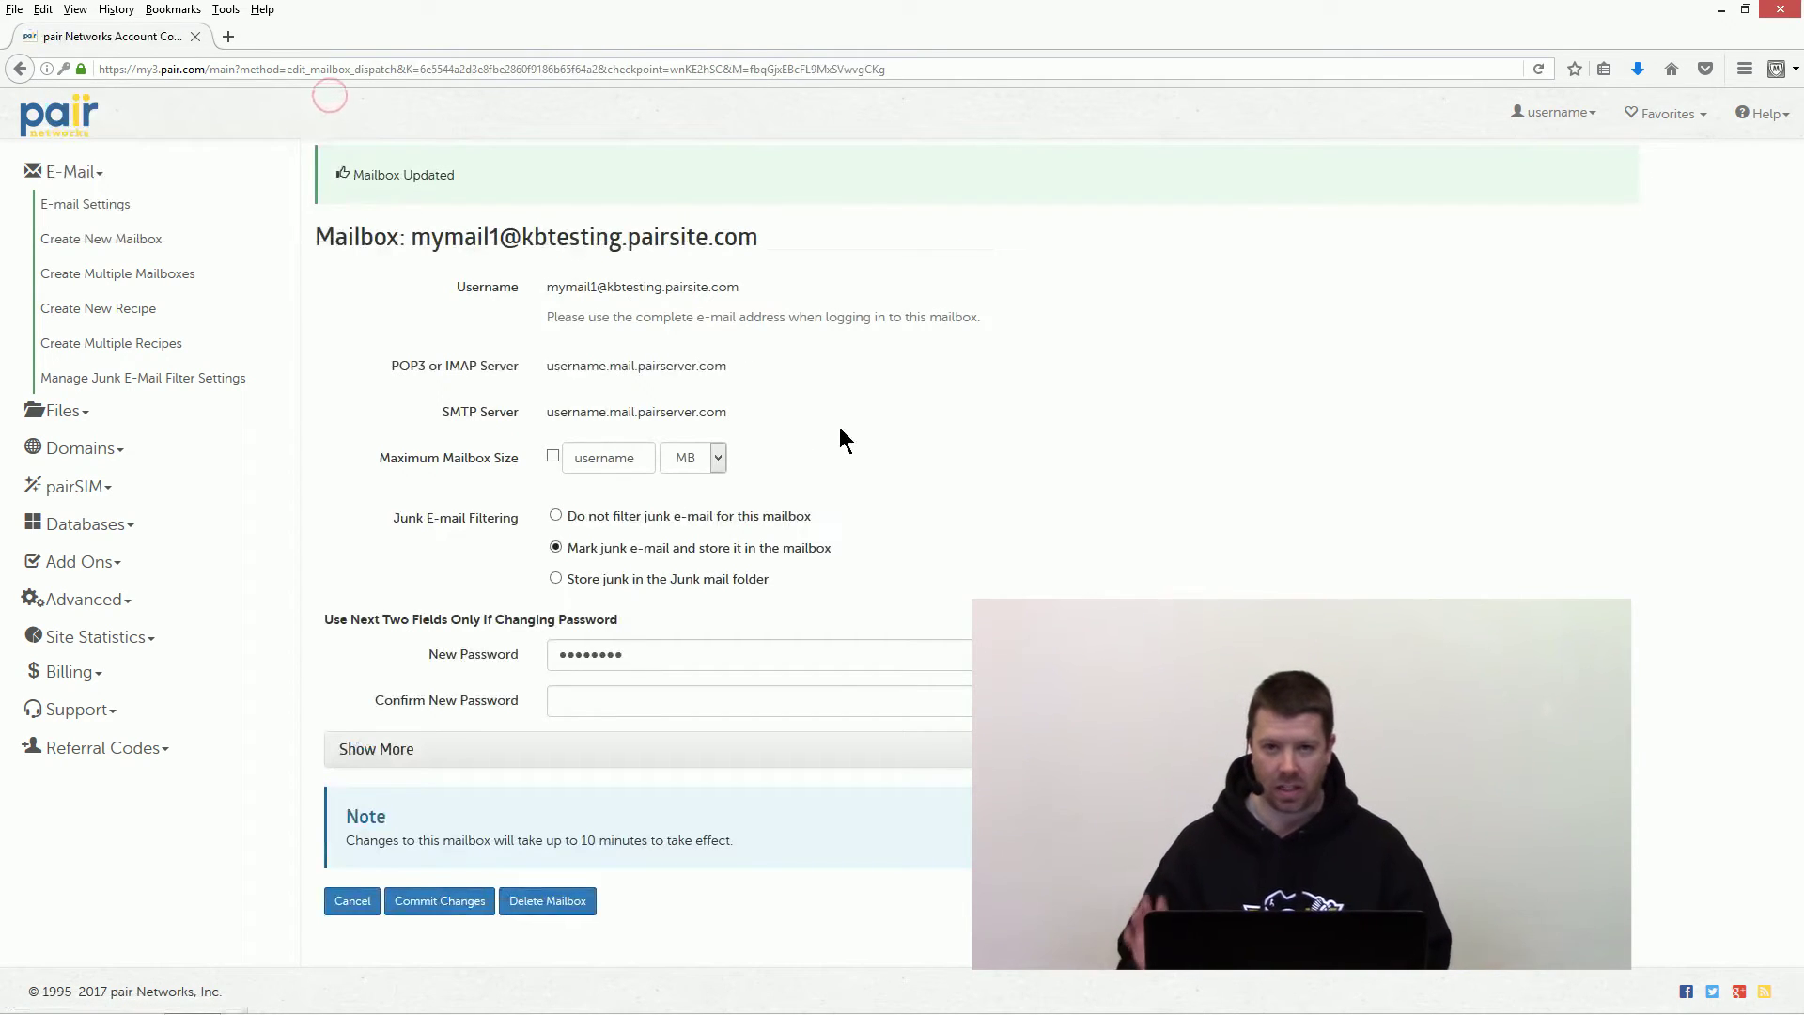